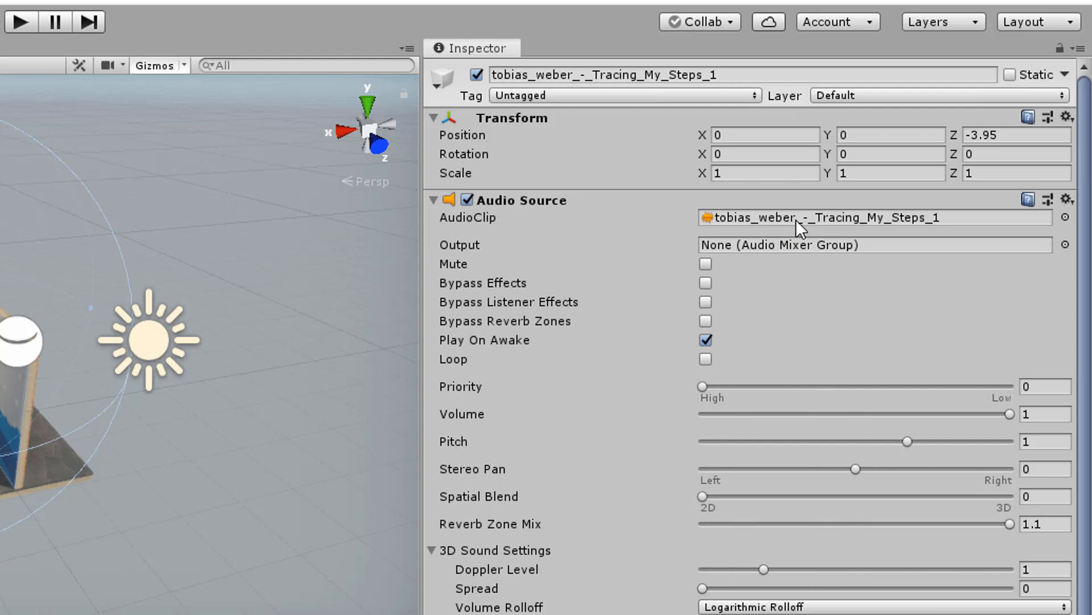
# - Assign the snowflake_-_Come_Inside_1 clip to the music object's Audio Source and preview it in Play mode
pyautogui.click(1065, 217)
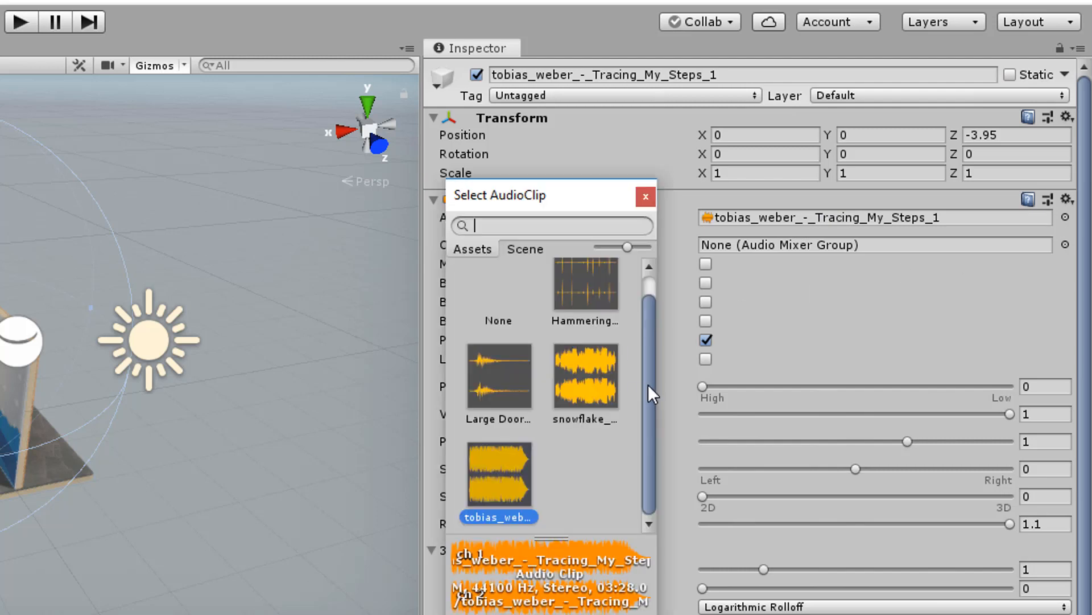
pyautogui.moveTo(648, 384); pyautogui.dragTo(657, 337)
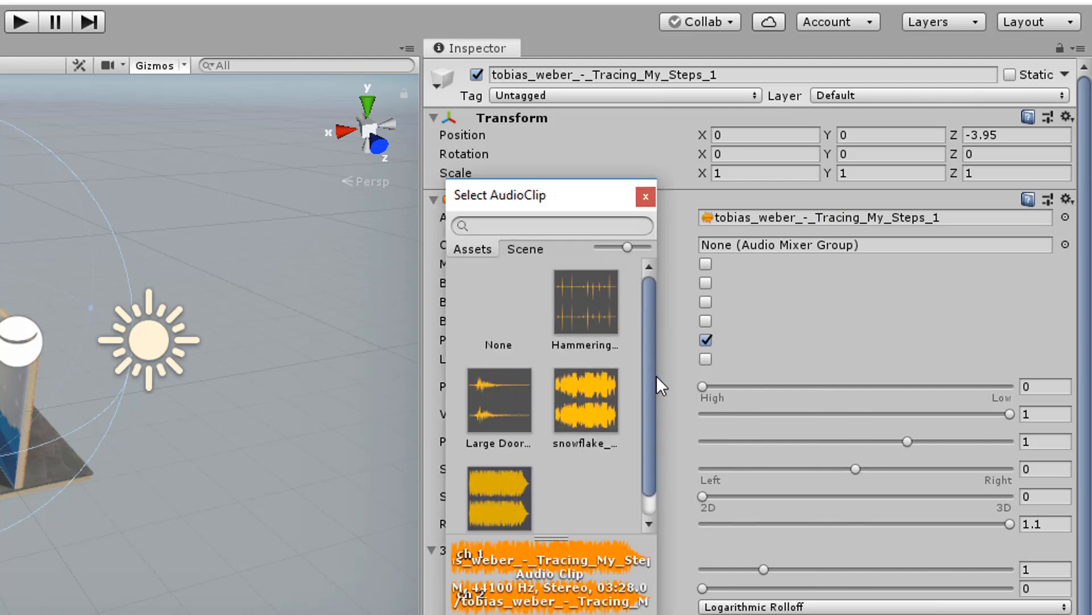
pyautogui.moveTo(656, 376); pyautogui.dragTo(648, 393)
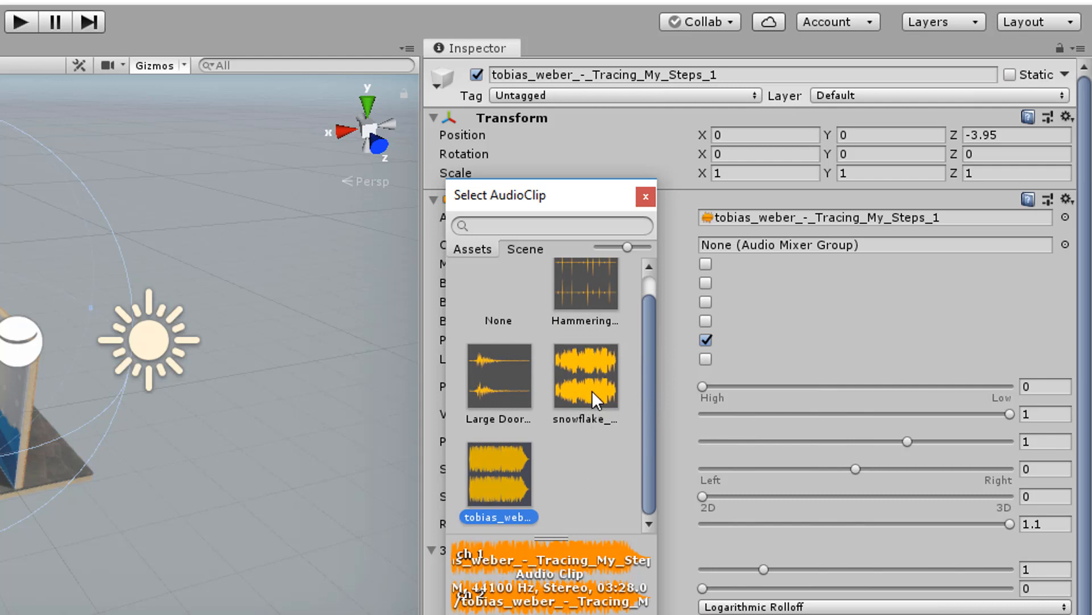
pyautogui.doubleClick(577, 398)
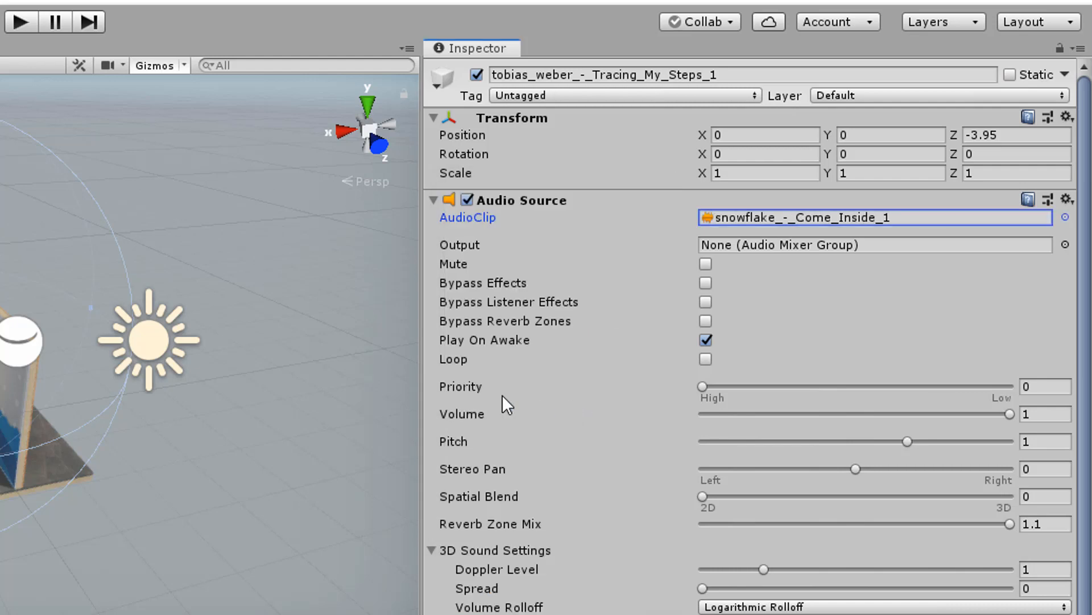
pyautogui.click(35, 21)
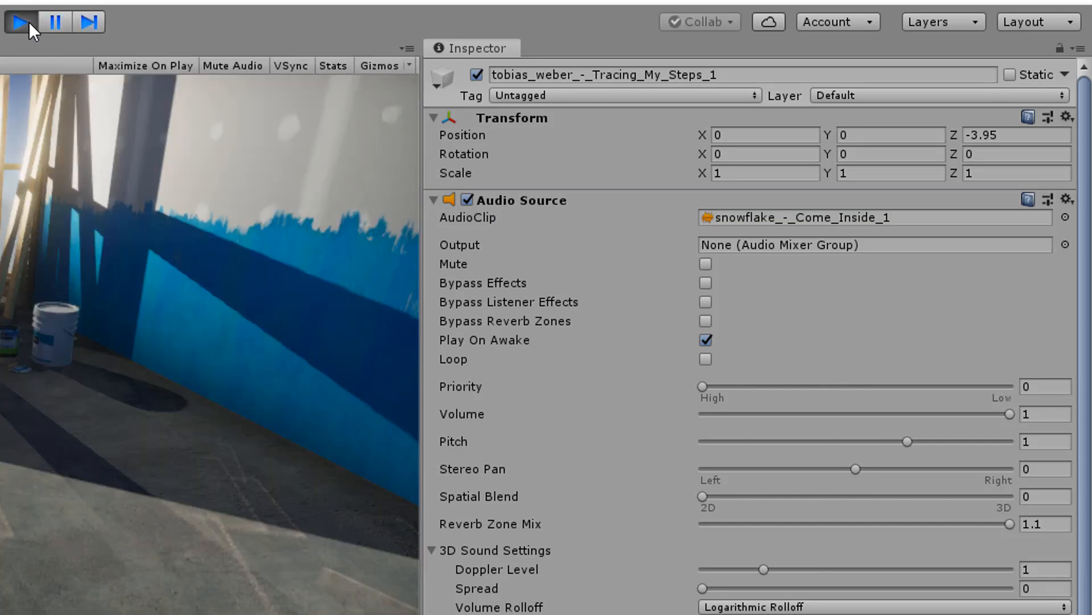
pyautogui.click(28, 22)
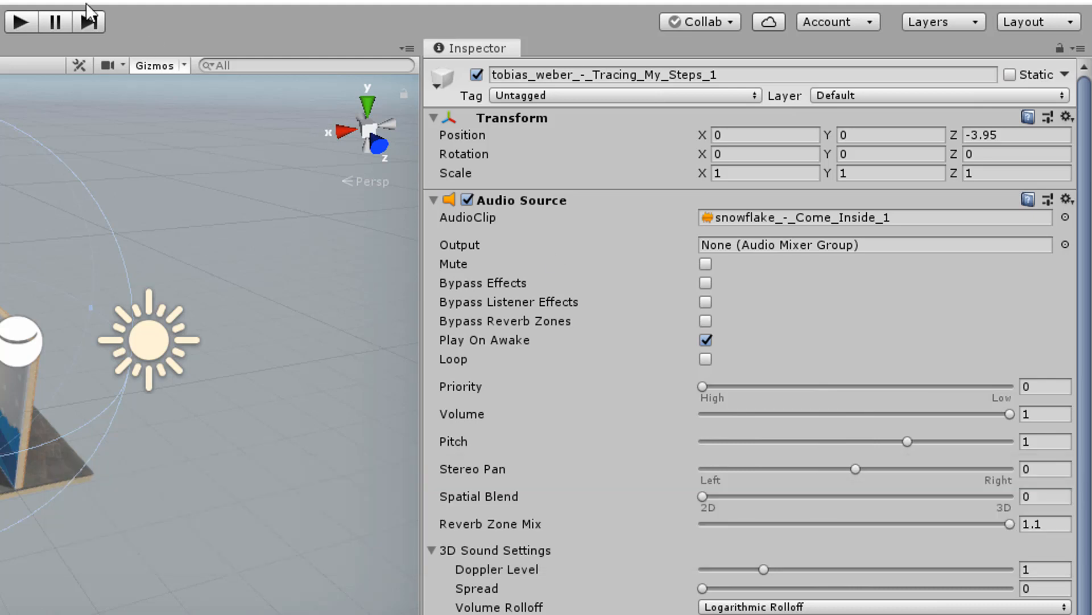
# - Test muting the Audio Source while the scene runs in Play mode, and stop playback
pyautogui.click(9, 24)
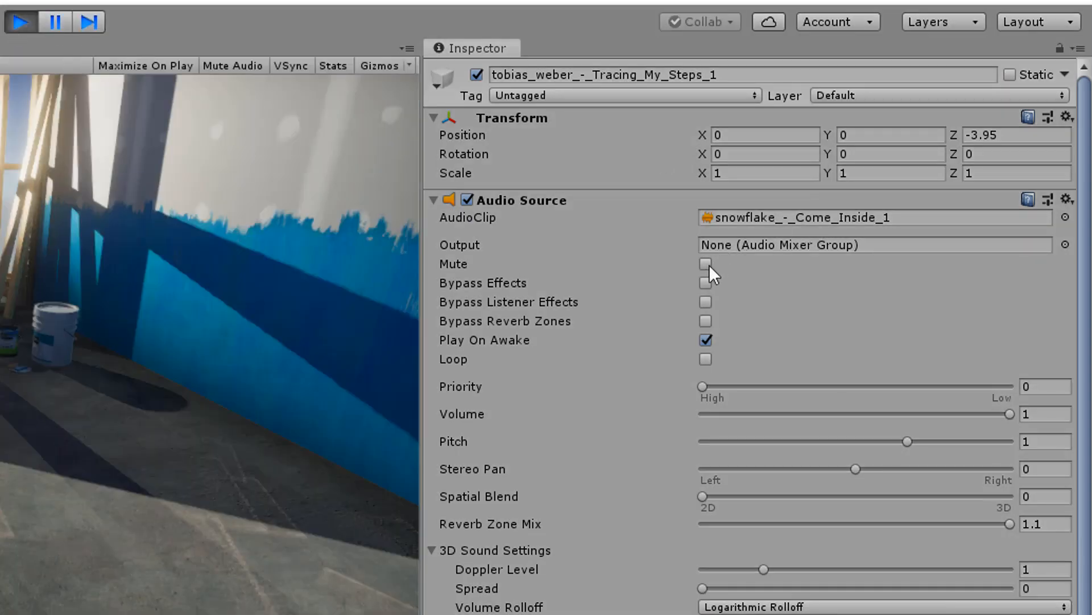
pyautogui.click(709, 264)
pyautogui.hotkey('ctrl', 'p')
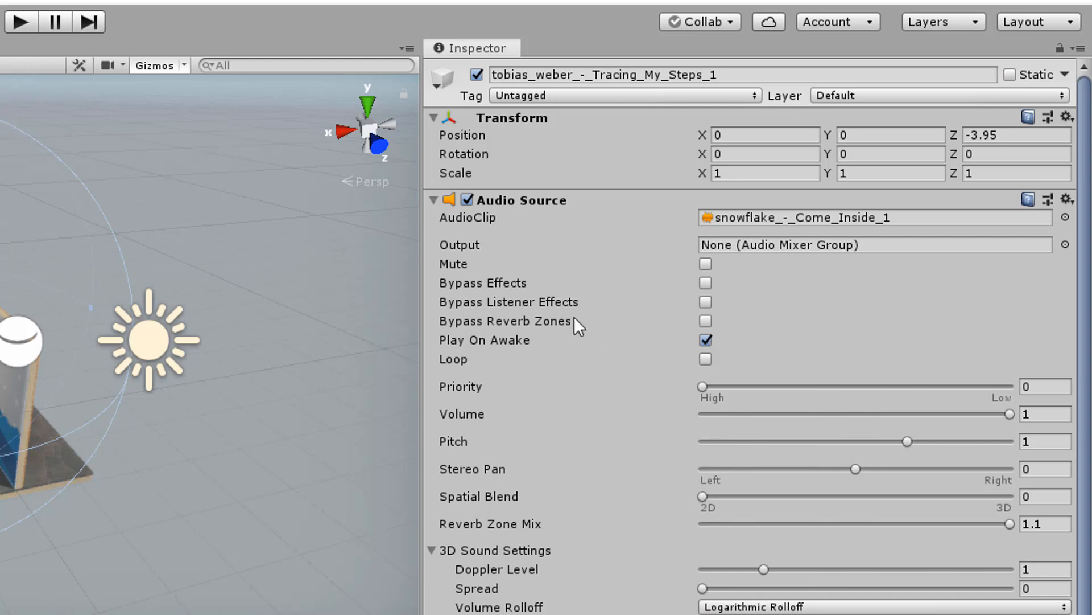
# - Compare Play mode audio with Play On Awake enabled and disabled, and leave the option enabled
pyautogui.click(9, 29)
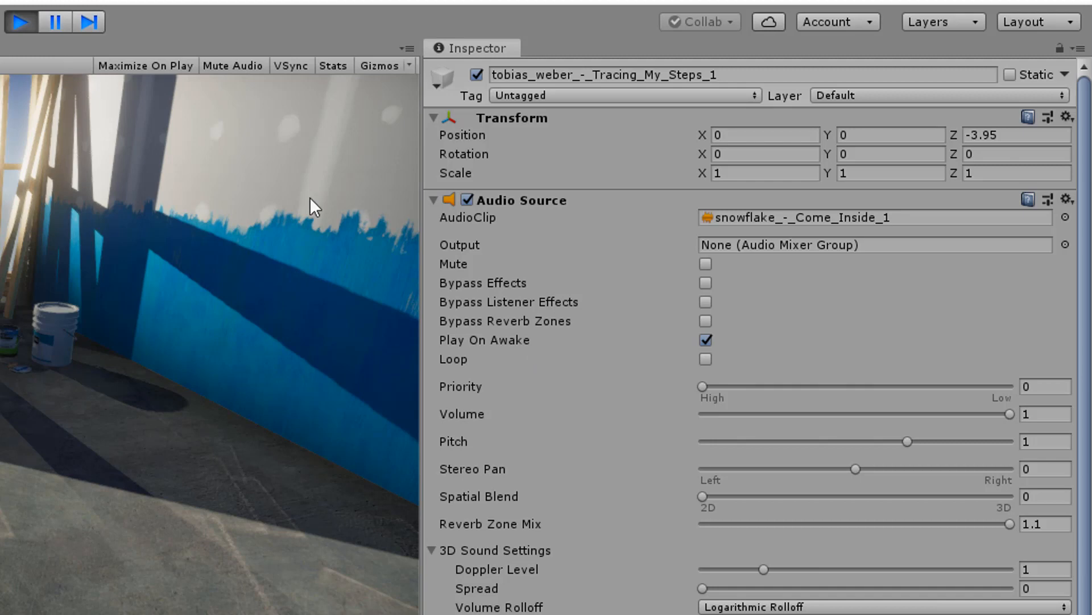
pyautogui.click(20, 22)
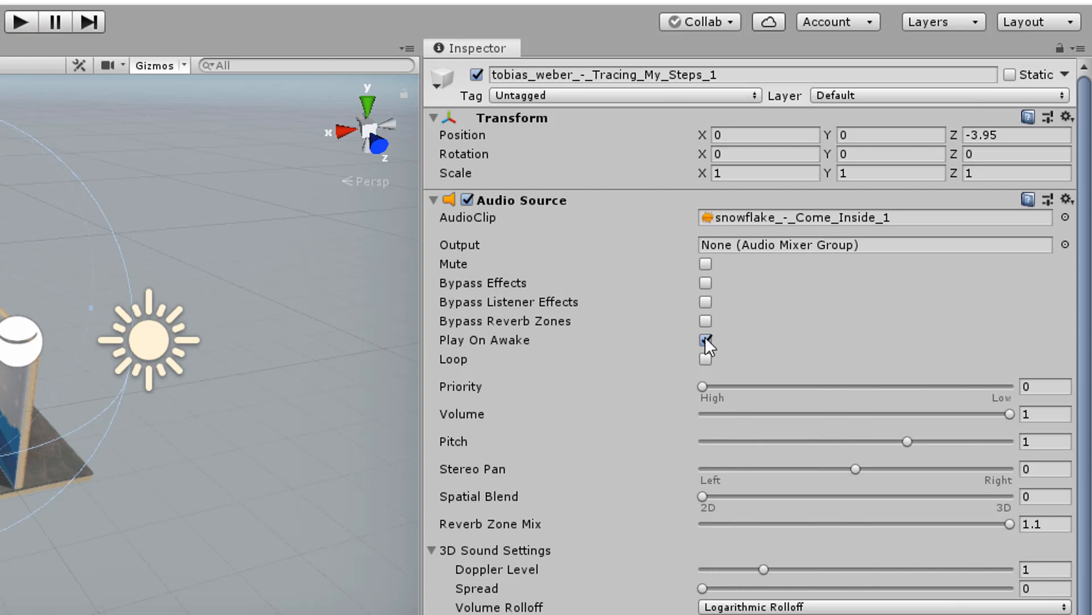
pyautogui.click(706, 339)
pyautogui.click(21, 26)
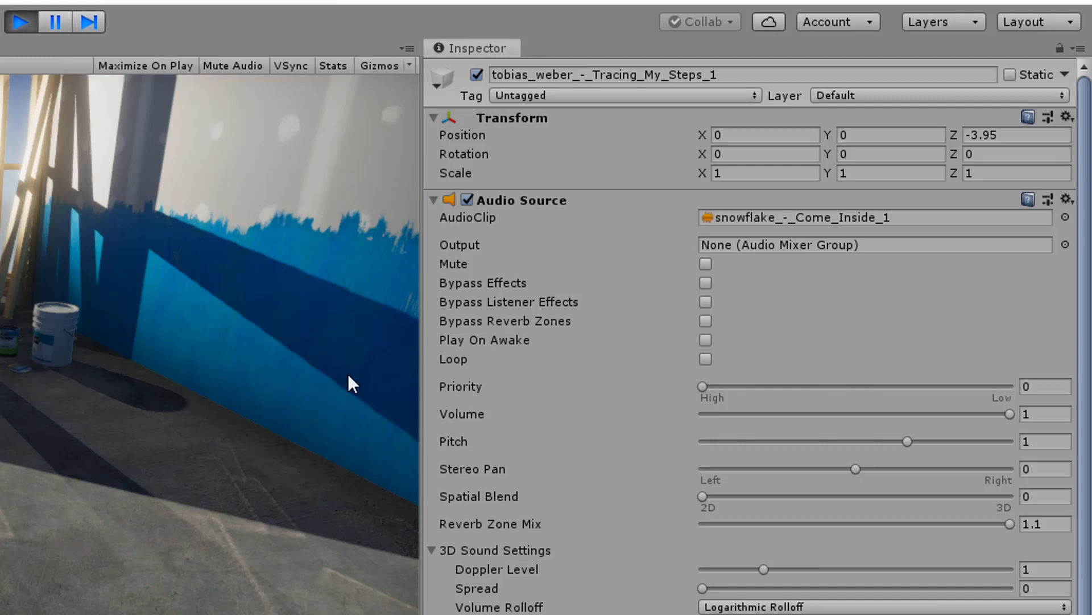
pyautogui.click(21, 22)
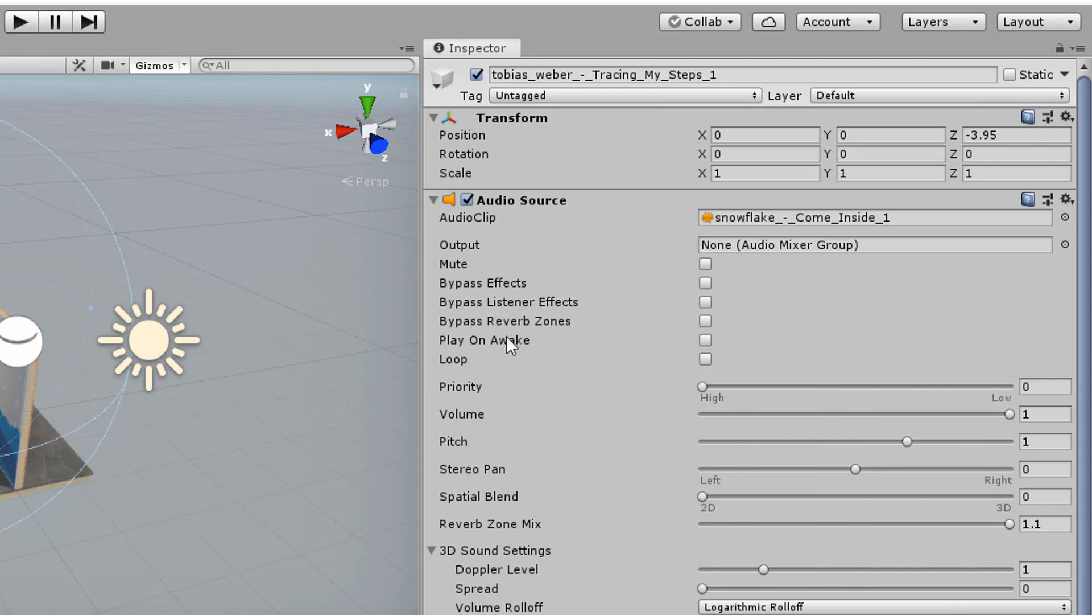
pyautogui.click(706, 341)
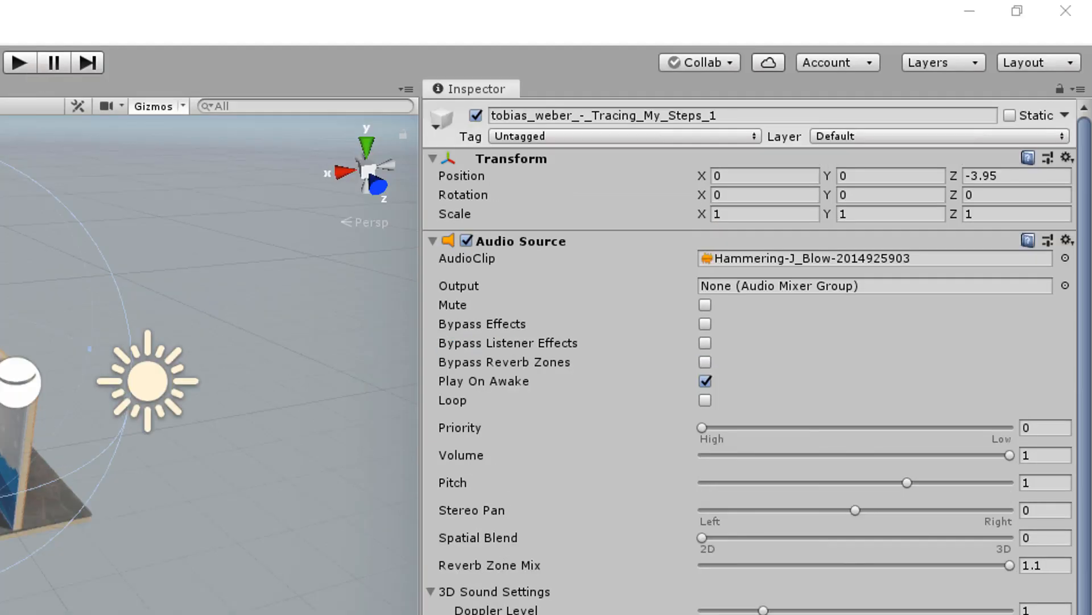
# - Preview the Hammering clip without looping, enable Loop on its Audio Source, and preview it again in Play mode
pyautogui.click(17, 63)
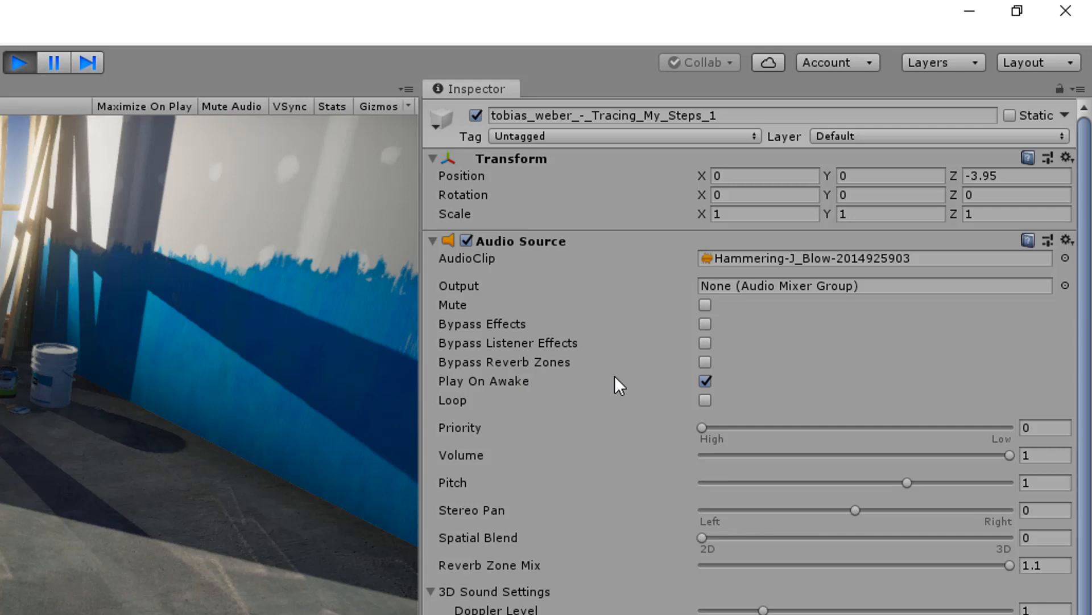
pyautogui.click(704, 400)
pyautogui.click(15, 63)
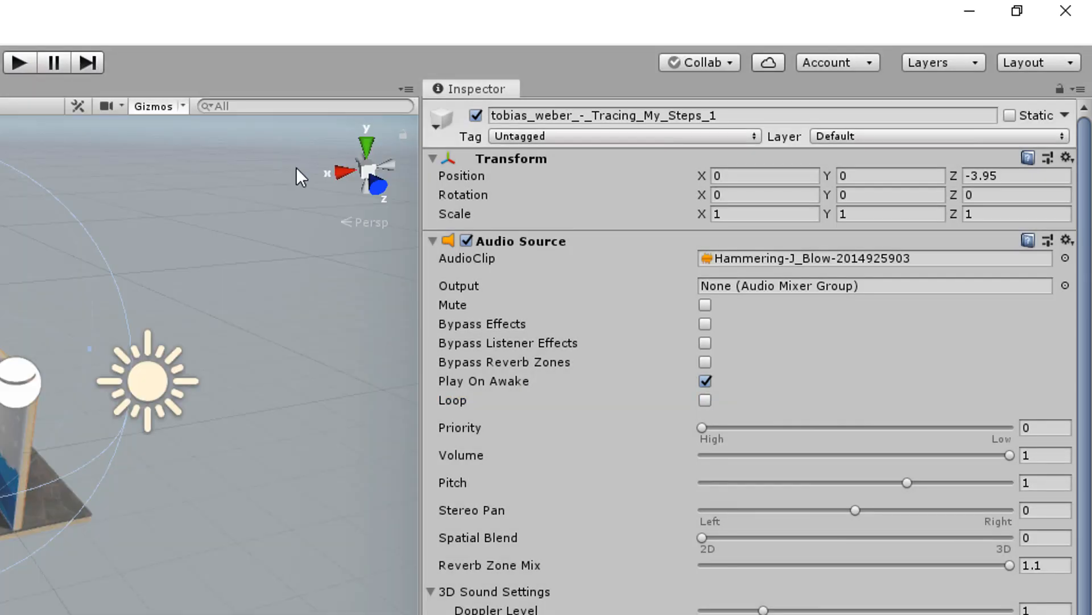
pyautogui.click(706, 400)
pyautogui.click(19, 64)
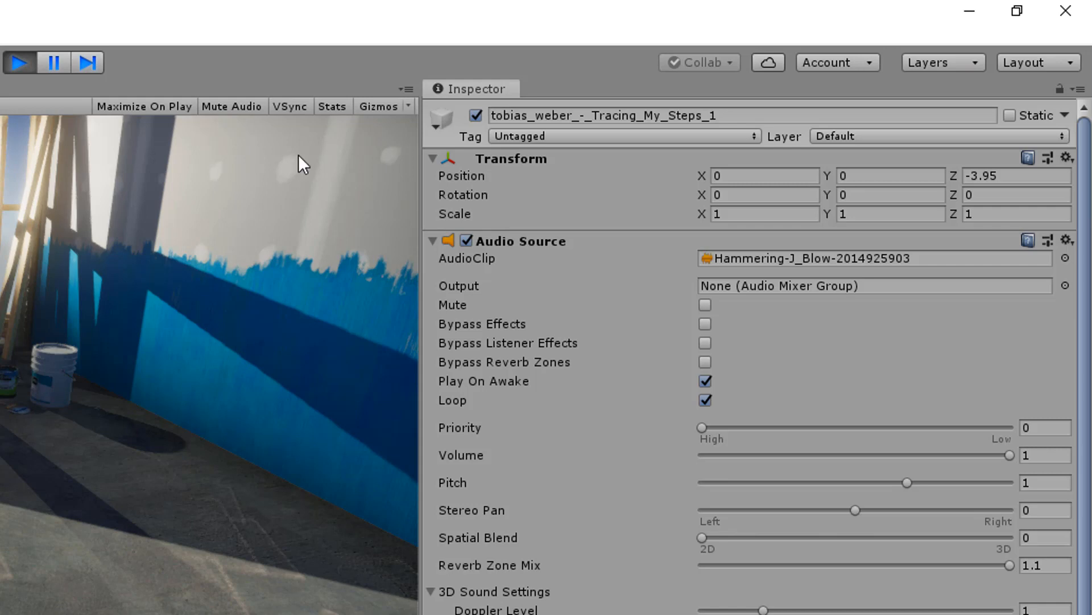
pyautogui.click(18, 62)
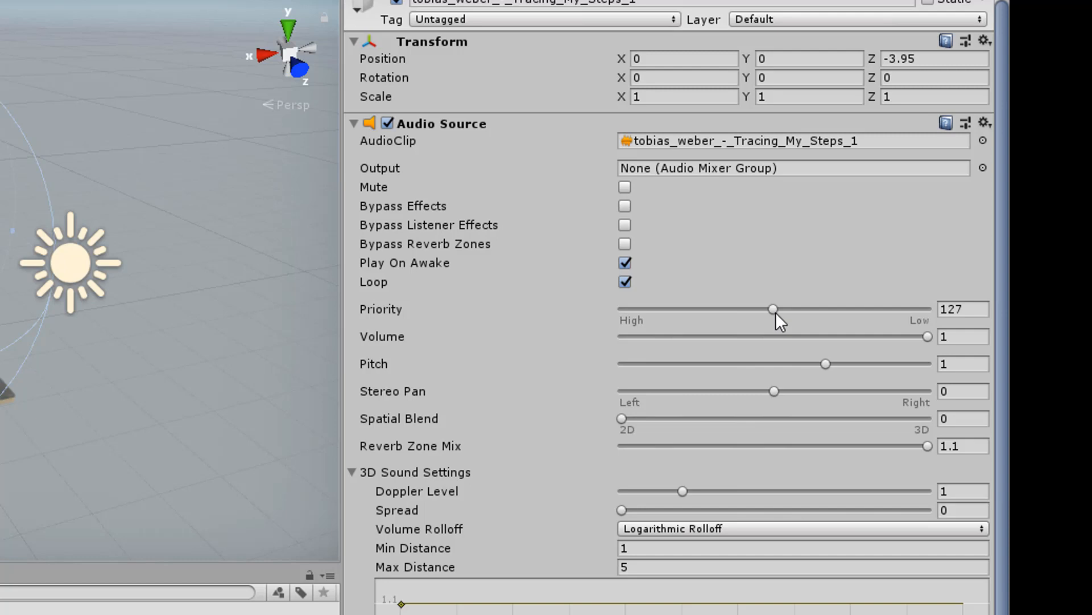
# - Preview the scene, and set Priority to 0 on the Tracing_My_Steps_1 audio source and 256 on the Large Door Slam source
pyautogui.hotkey('ctrl', 'p')
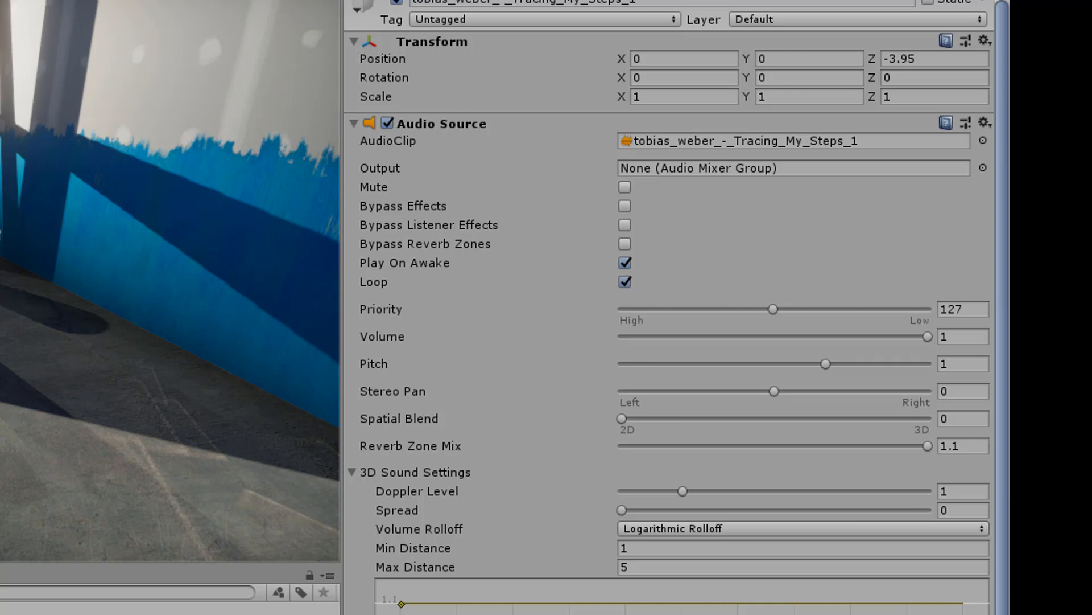
pyautogui.hotkey('ctrl', 'p')
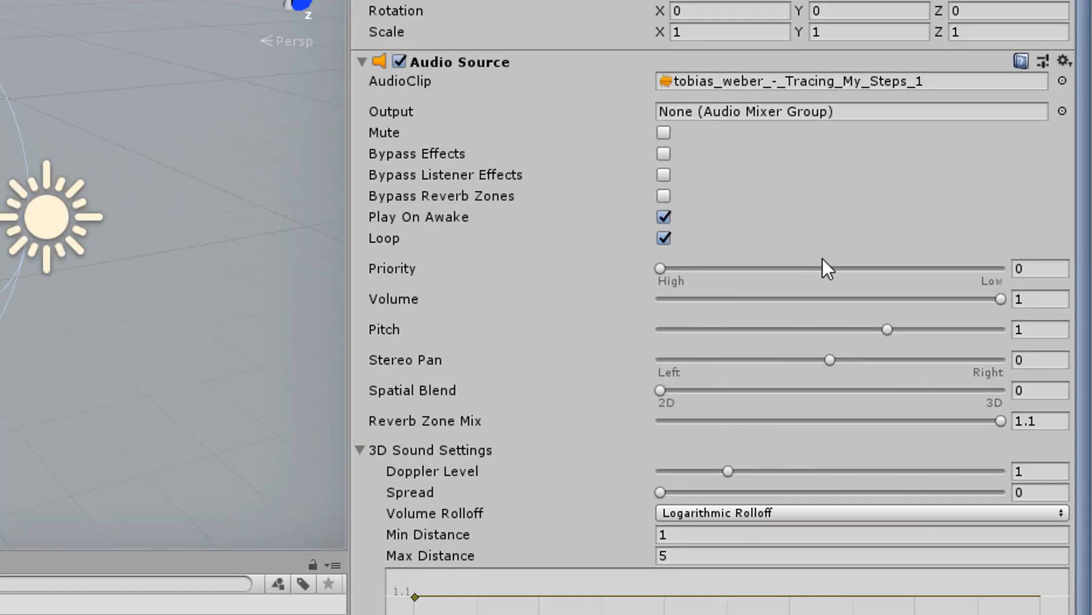
pyautogui.click(824, 268)
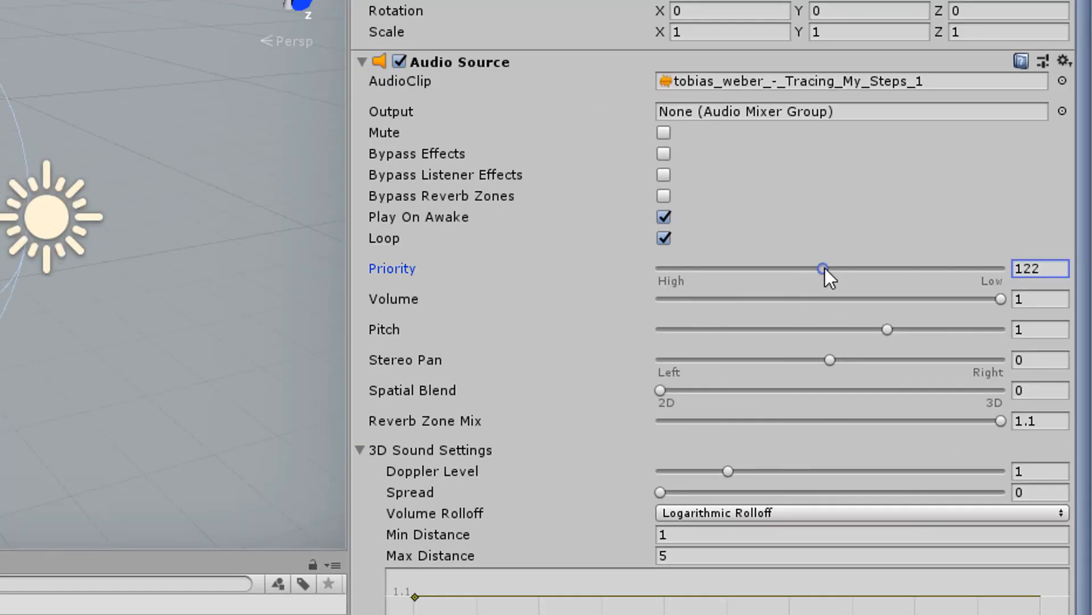
pyautogui.moveTo(825, 268); pyautogui.dragTo(440, 301)
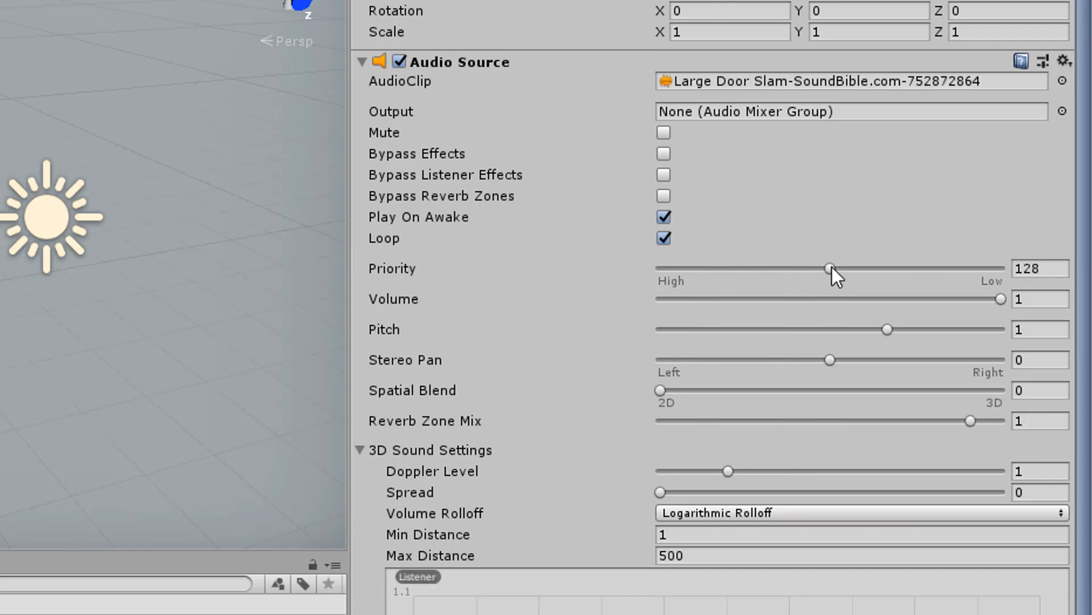
pyautogui.moveTo(832, 271); pyautogui.dragTo(965, 276)
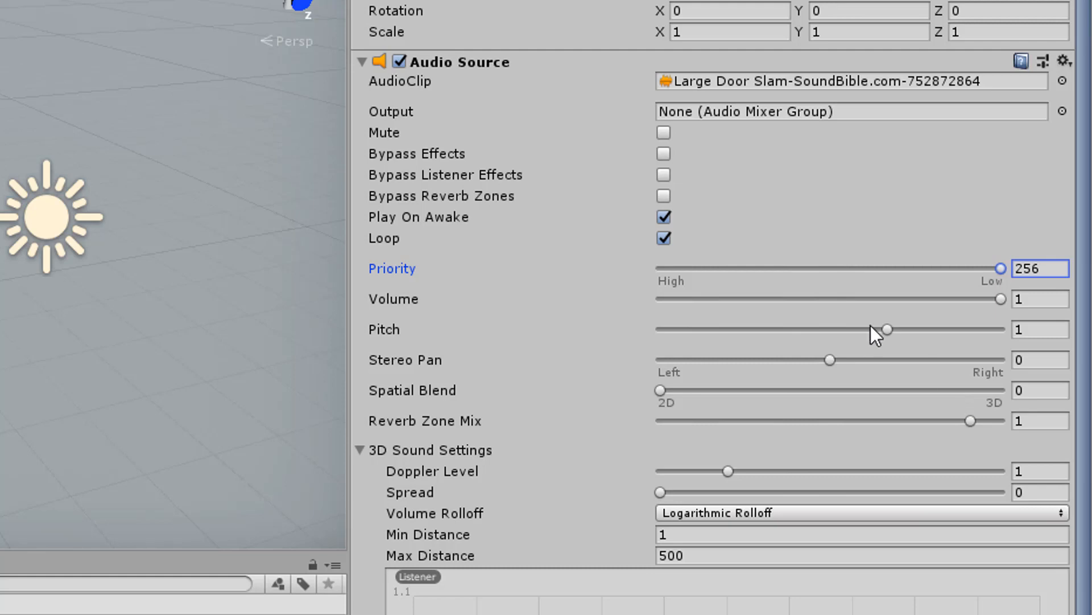
# - Try out the Volume of the Large Door Slam and Tracing_My_Steps_1 sources in Play mode, leaving both at 1
pyautogui.hotkey('ctrl', 'p')
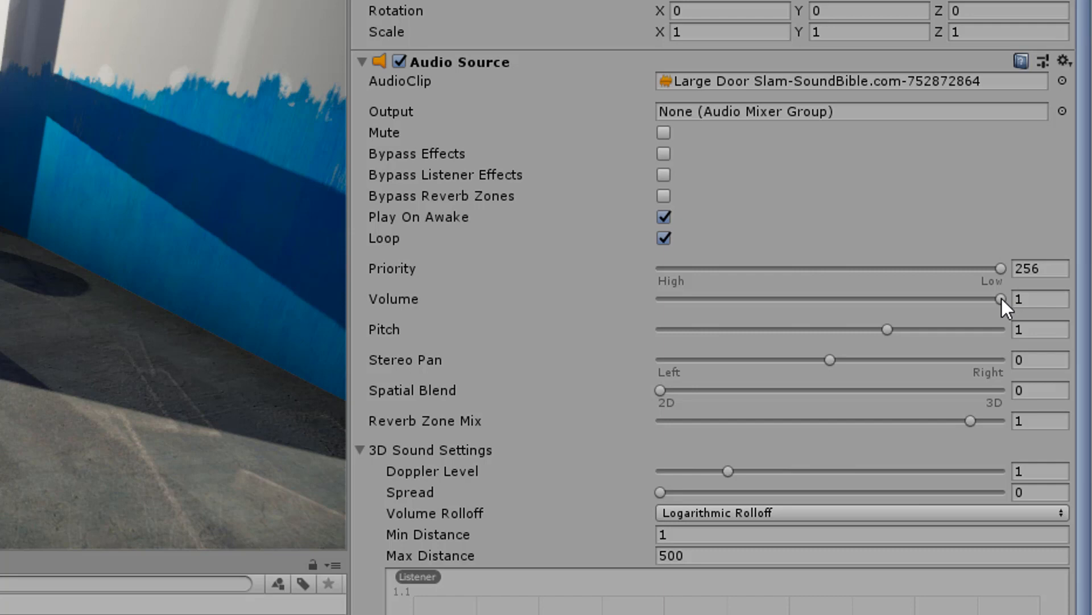
pyautogui.moveTo(1001, 298); pyautogui.dragTo(1025, 306)
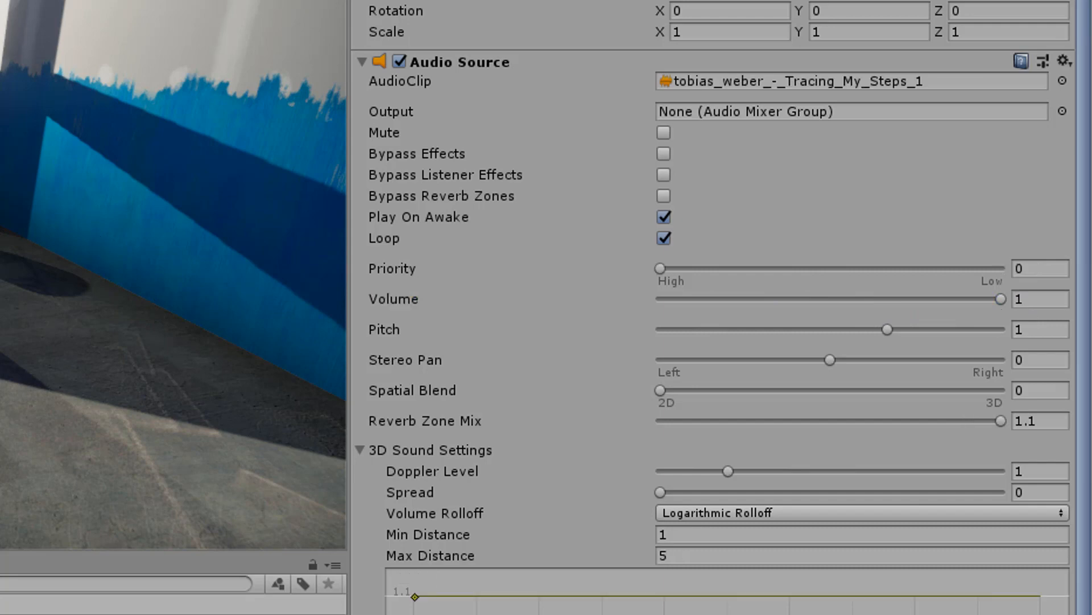
pyautogui.moveTo(999, 299); pyautogui.dragTo(1022, 312)
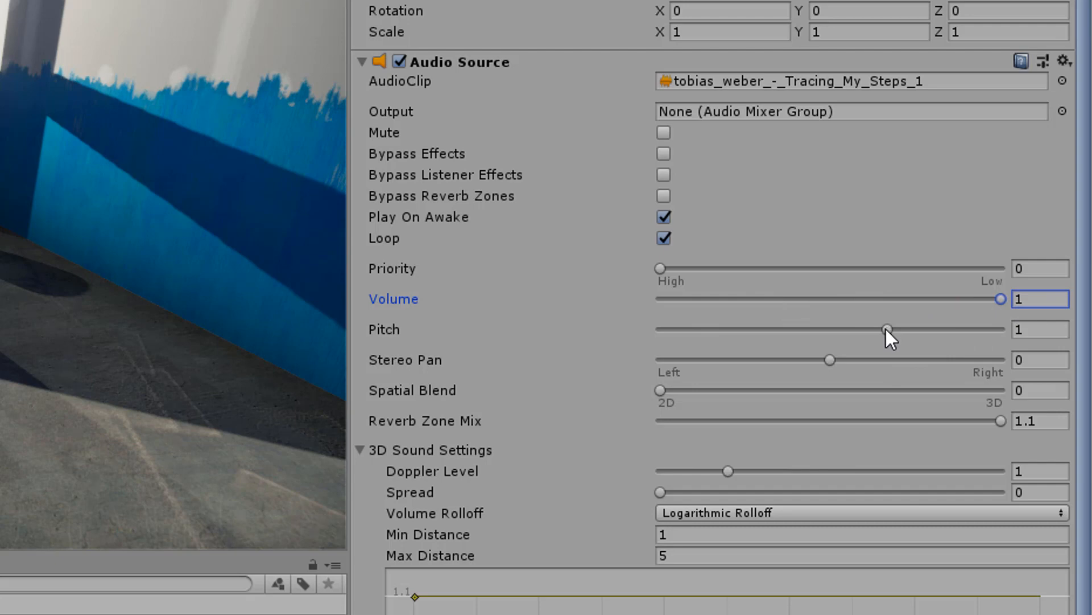
# - Try Pitch values such as 0.16 on the Tracing_My_Steps_1 source in Play mode, and return Pitch to 1
pyautogui.moveTo(886, 328); pyautogui.dragTo(837, 330)
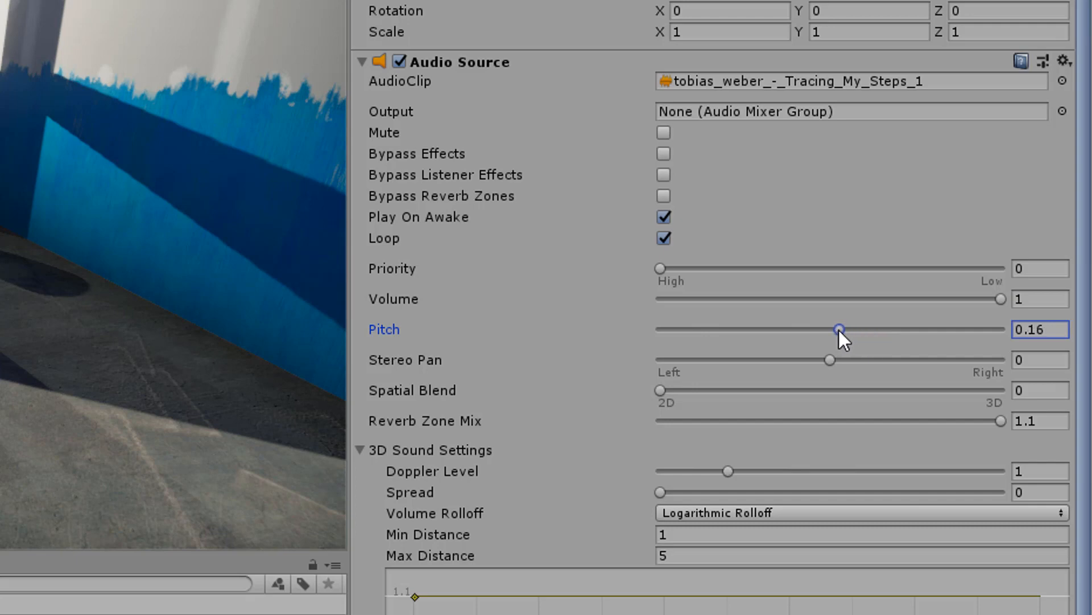
pyautogui.moveTo(839, 330); pyautogui.dragTo(911, 330)
pyautogui.click(888, 330)
# - Adjust the Stereo Pan of the Tracing_My_Steps_1 source to about -0.007 in Play mode
pyautogui.moveTo(832, 360)
pyautogui.mouseDown()
pyautogui.moveTo(652, 373)
pyautogui.moveTo(1011, 364)
pyautogui.moveTo(822, 369)
pyautogui.moveTo(831, 369)
pyautogui.mouseUp()
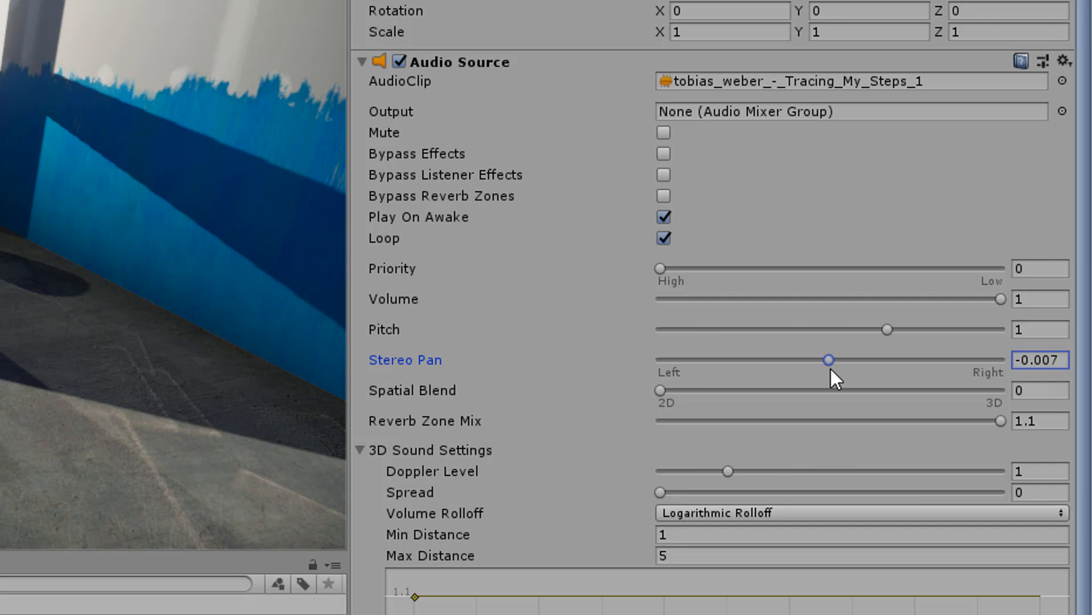